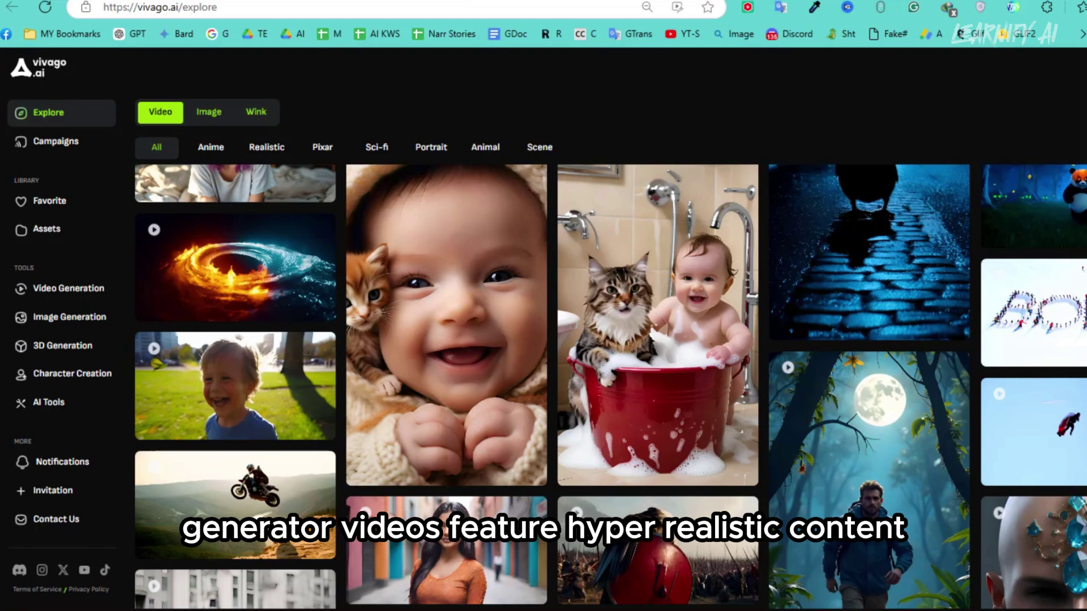
- Browse the Explore gallery to examine the AI-generated video examples
scroll(610, 385, "down", 1)
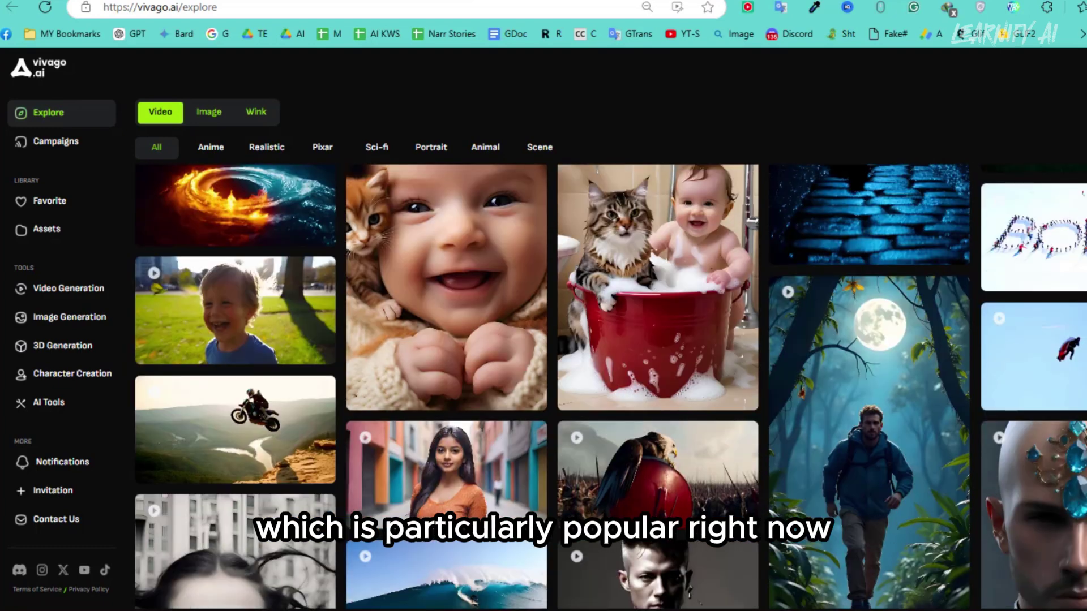
scroll(610, 385, "down", 3)
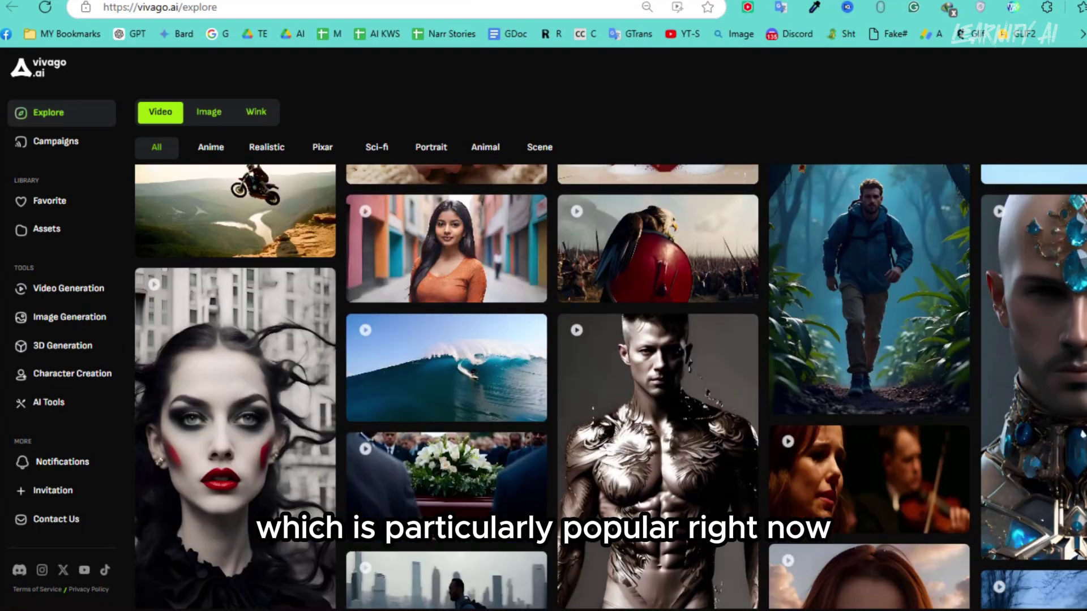
scroll(610, 385, "down", 8)
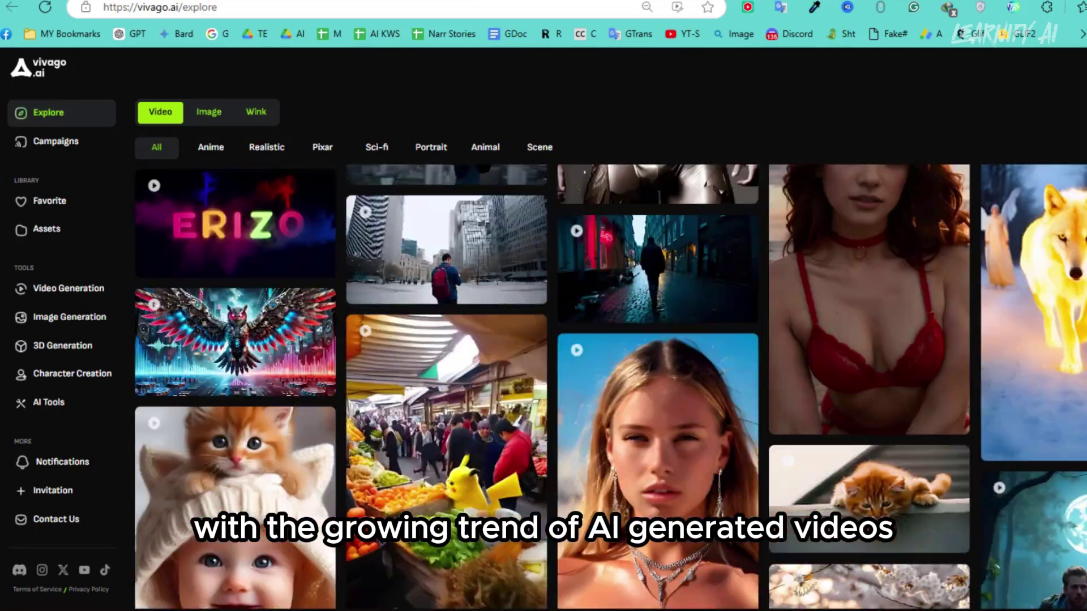
scroll(610, 385, "down", 4)
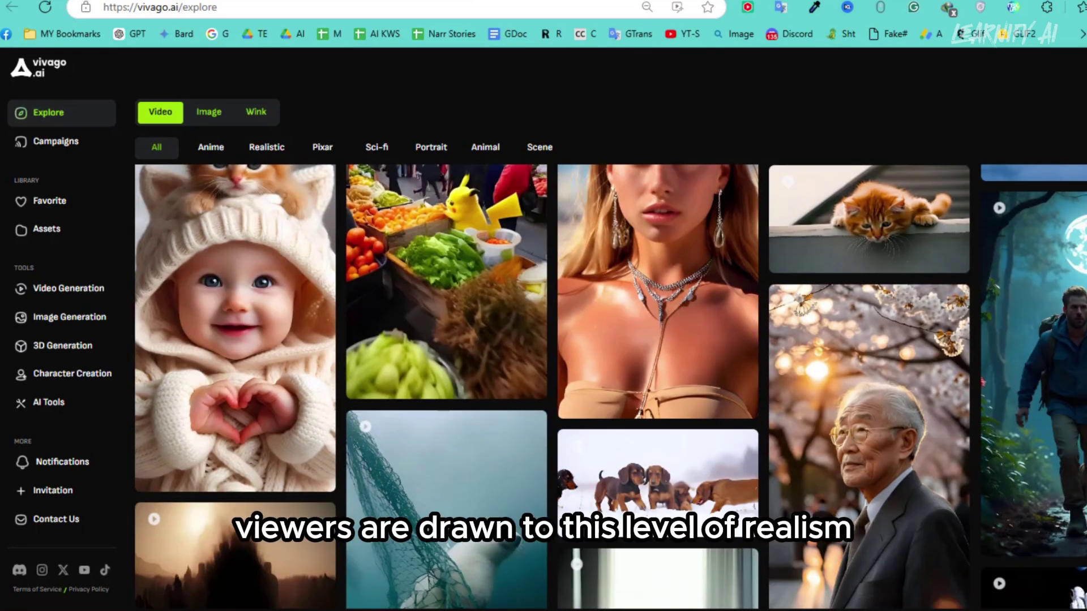
scroll(610, 385, "down", 6)
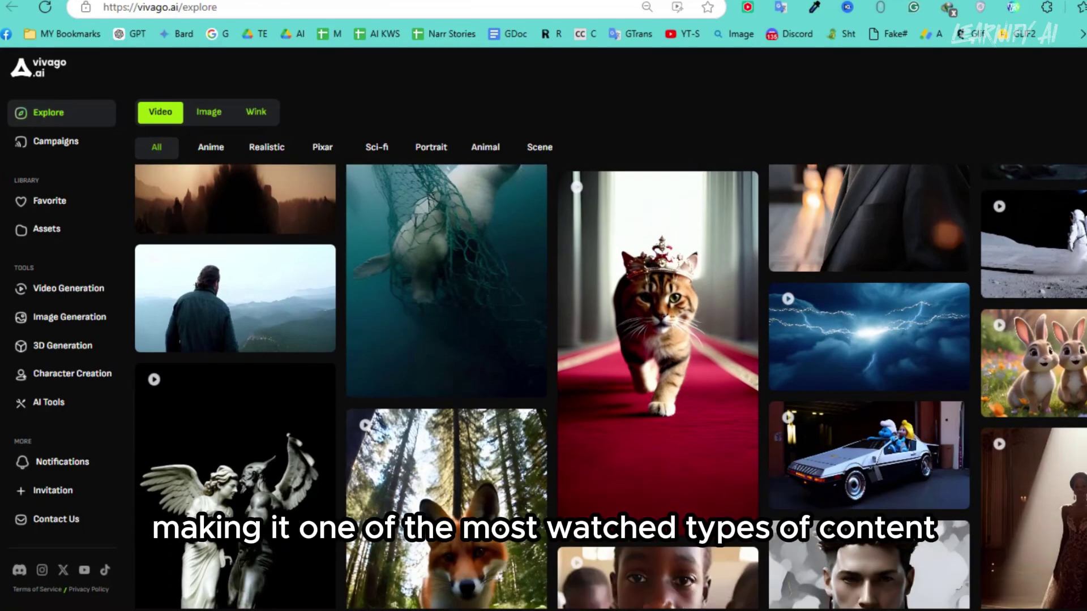
scroll(611, 385, "down", 6)
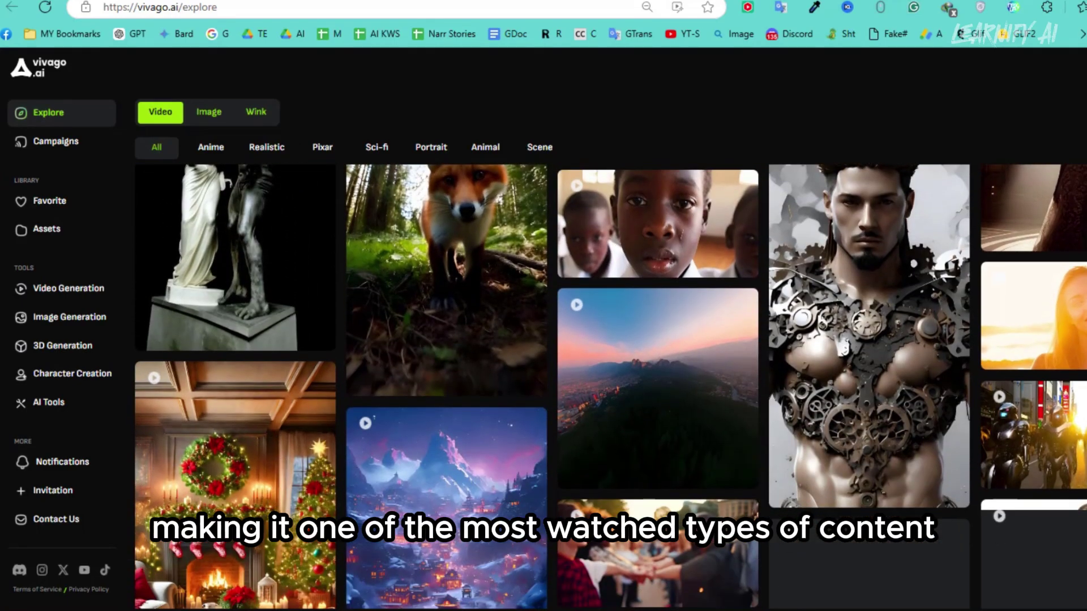
scroll(611, 385, "down", 10)
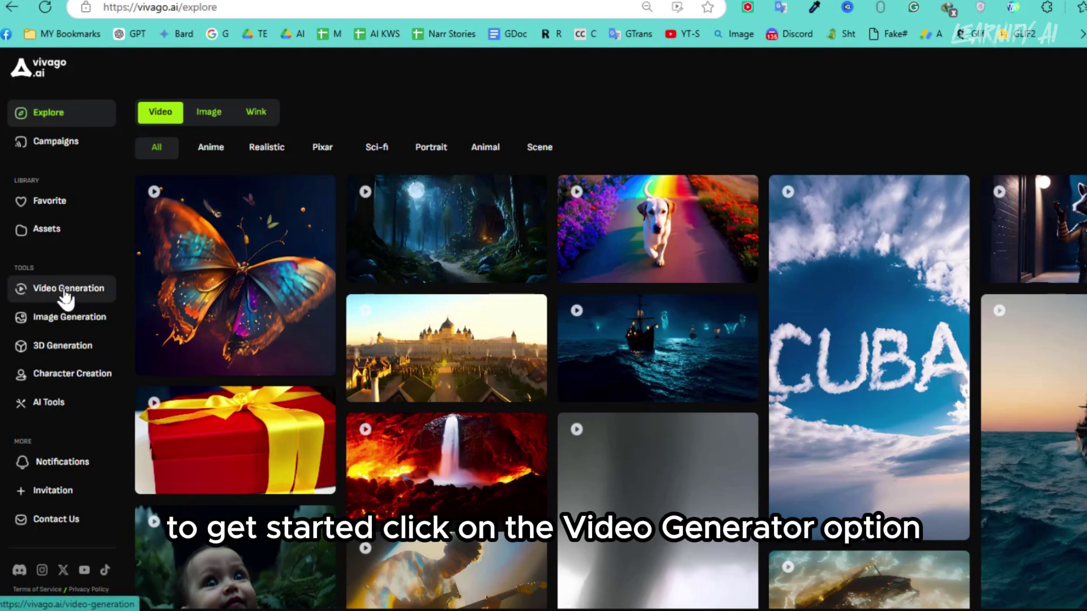
- Open the video generation tool and look over its Image to Video and Remove Background modes
left_click(67, 290)
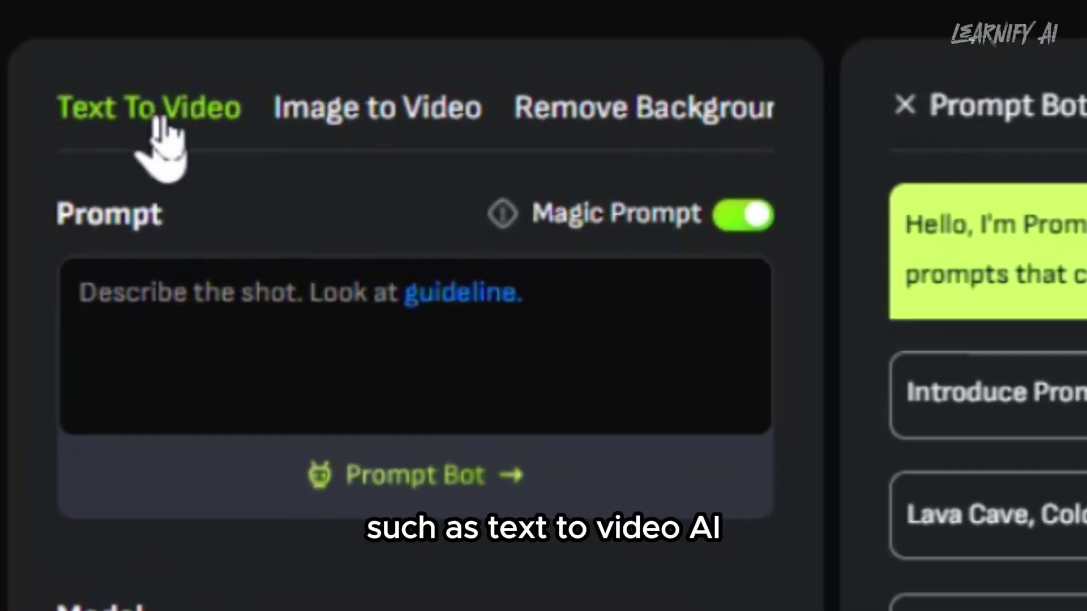
left_click(360, 113)
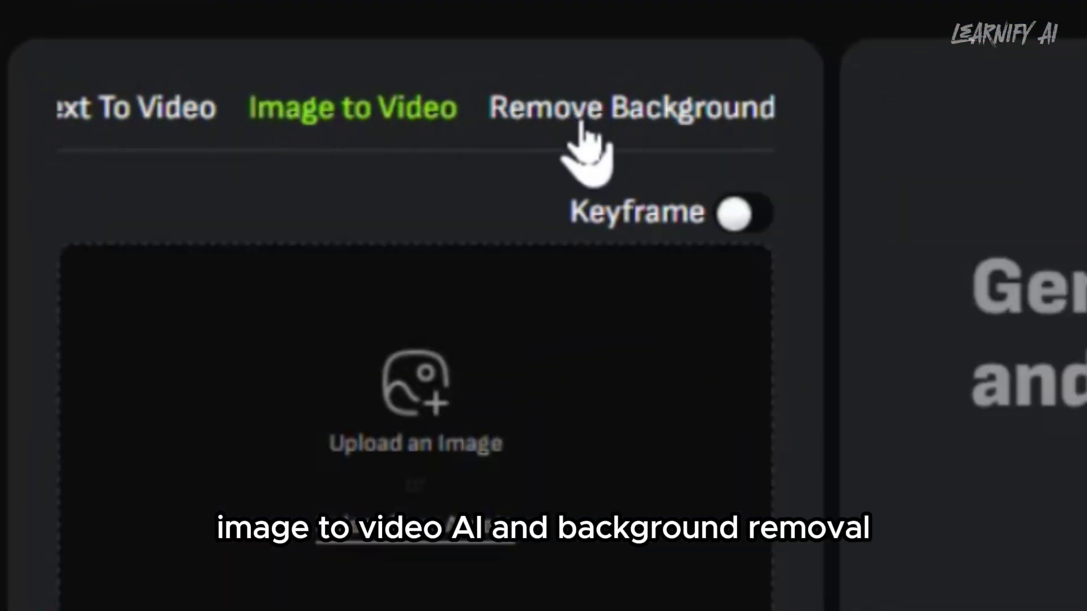
left_click(584, 131)
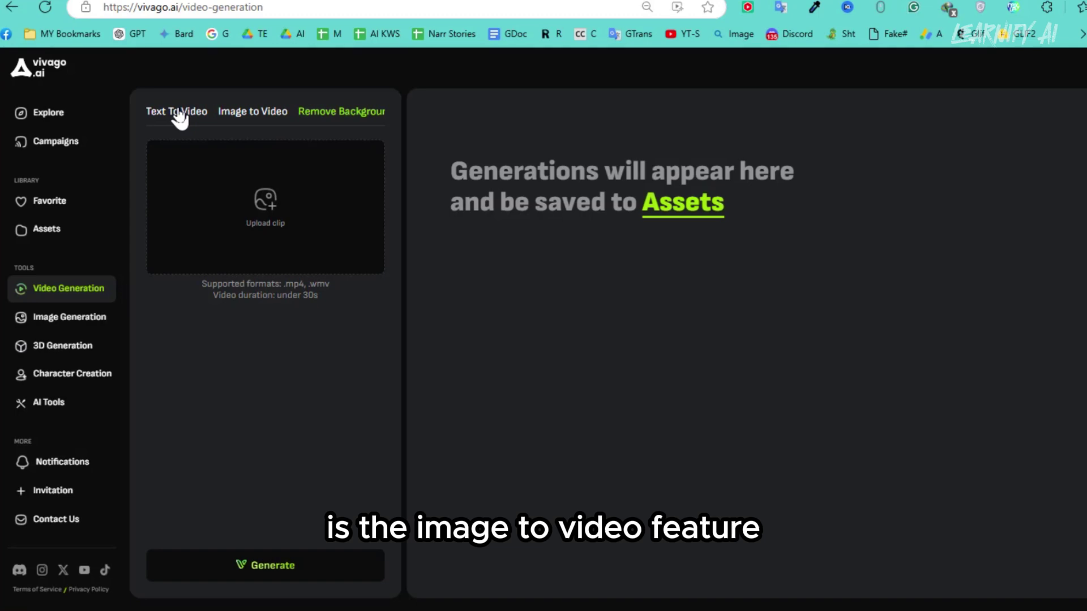
- Enter a Text to Video prompt describing a woman with short dark hair reading by a café window, with soft rain outside
left_click(180, 113)
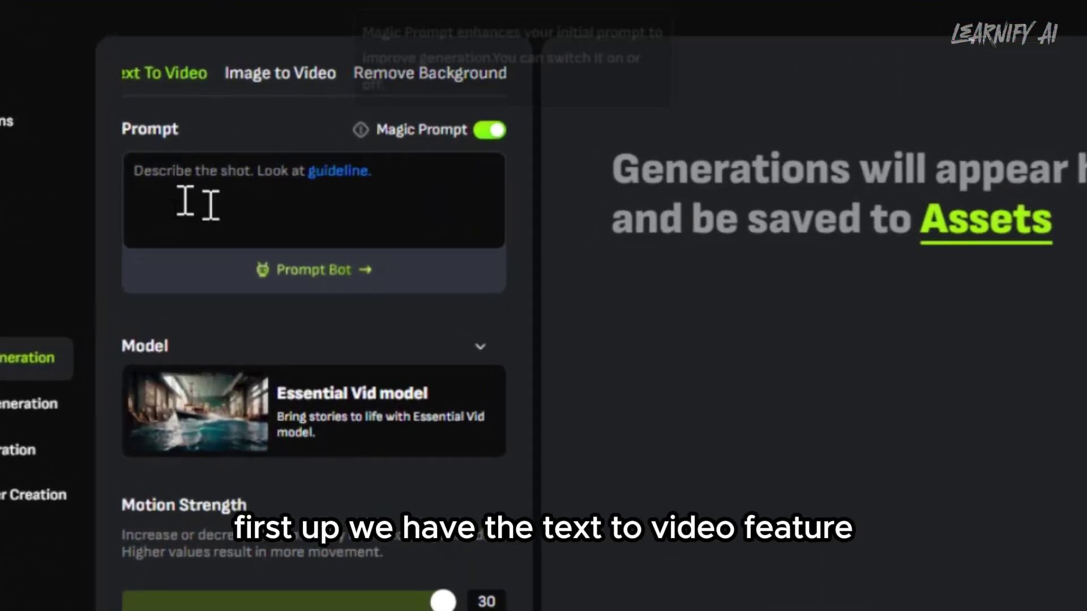
left_click(184, 204)
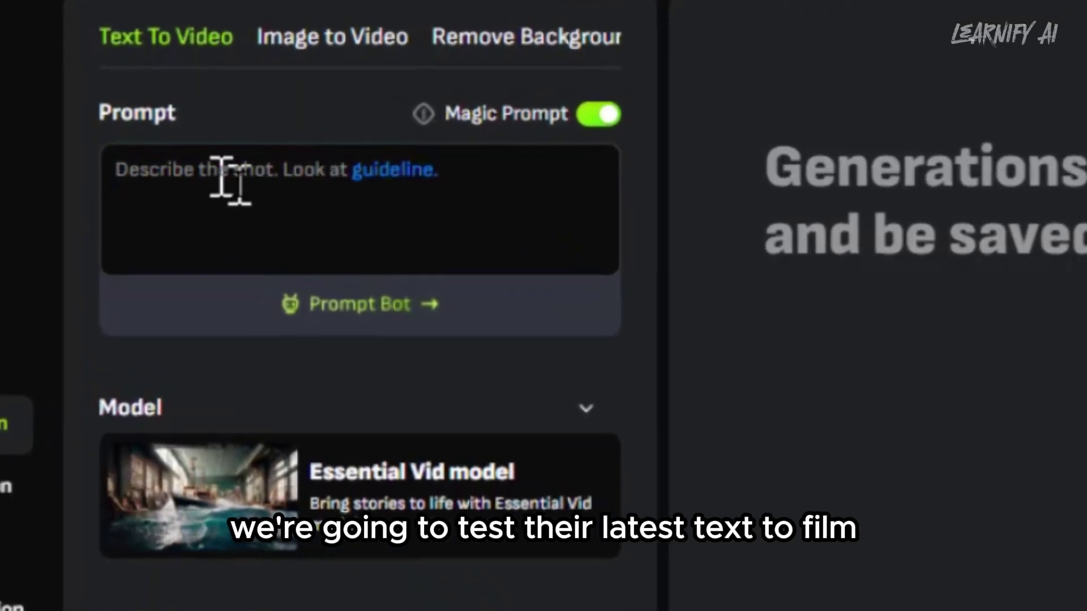
left_click(225, 181)
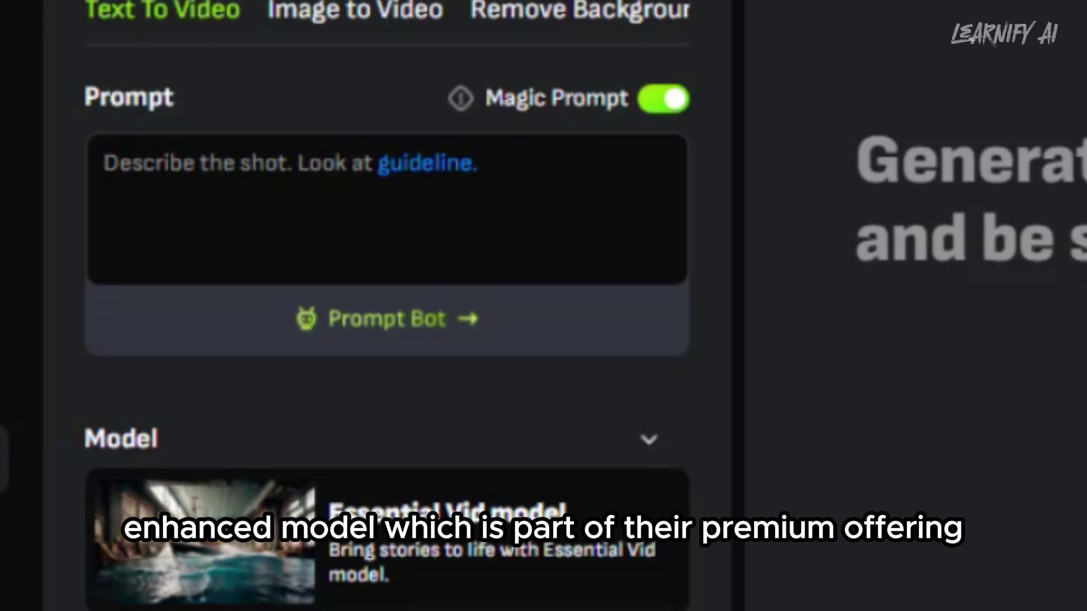
left_click(247, 177)
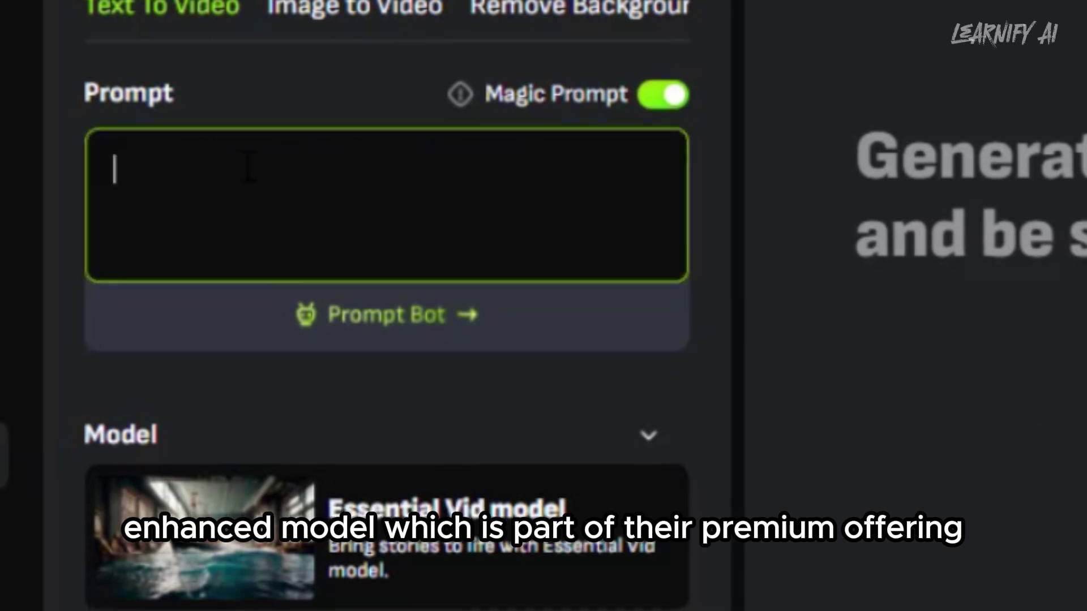
type("A woman with short dark hair sits by a large window in a cozy café, reading a book. A cup of coffee rests on the table beside her. Outside, soft rain falls, creating a peaceful, serene atmosphere. The café interior is warm with wooden furniture and soft lighting. Rain droplets on the window blur the street view, enhancing the tranquil mood. The woman wears a comfortable sweater, adding to the cozy ambiance of the scene.")
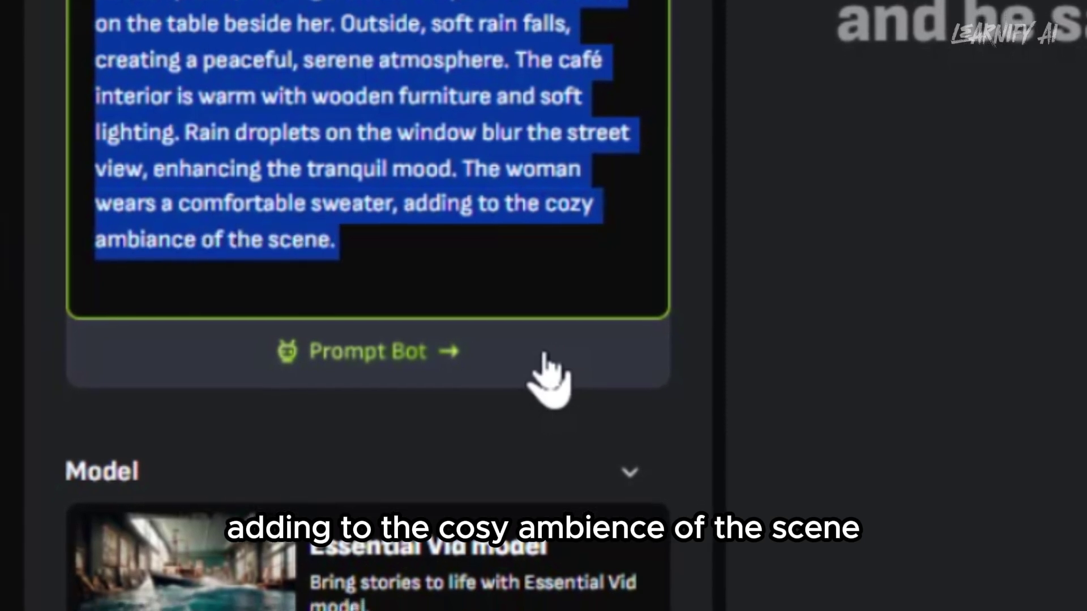
- Review the motion strength and aspect ratio settings for the text-based video
scroll(413, 391, "down", 10)
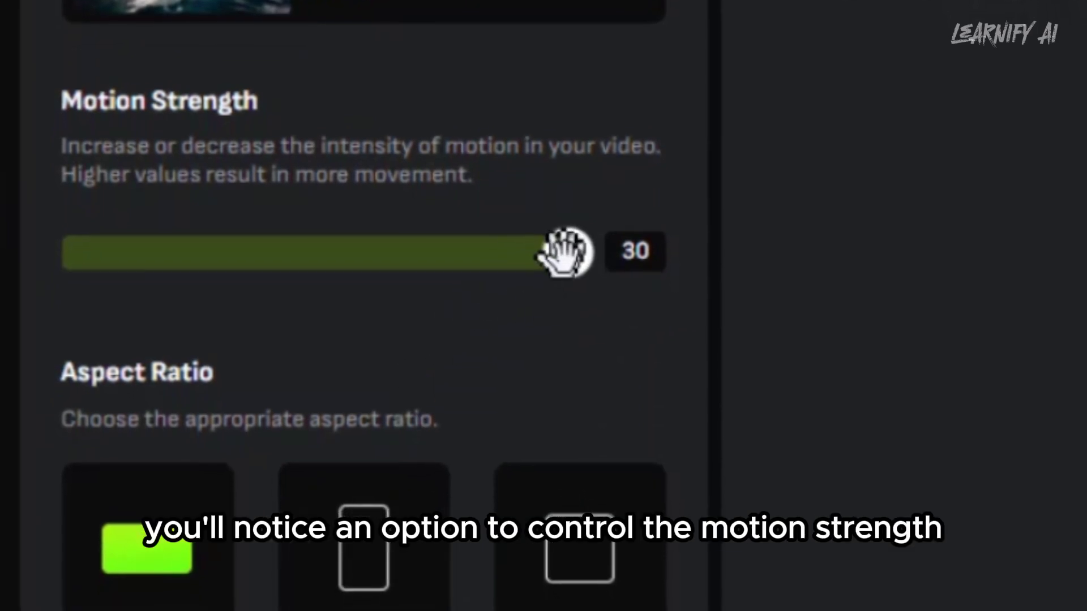
left_click_drag(543, 249, 552, 228)
left_click_drag(552, 159, 565, 158)
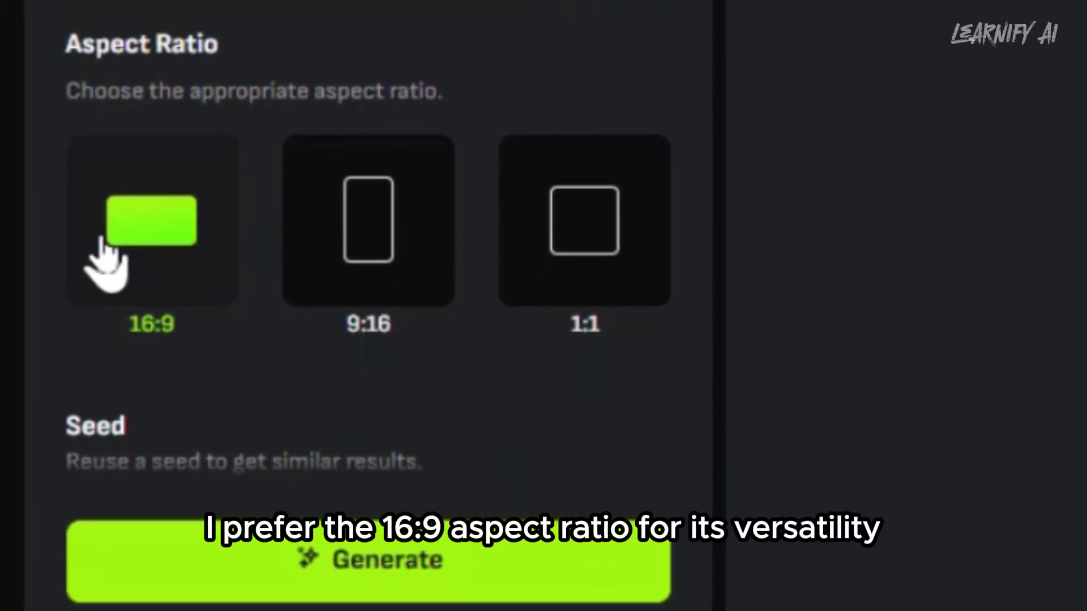
- Add a negative prompt beginning "blurry, grainy, low resolution, pixelated, cartoonish" and ending "flat surfaces, noisy textures.", and generate the video
scroll(104, 249, "down", 5)
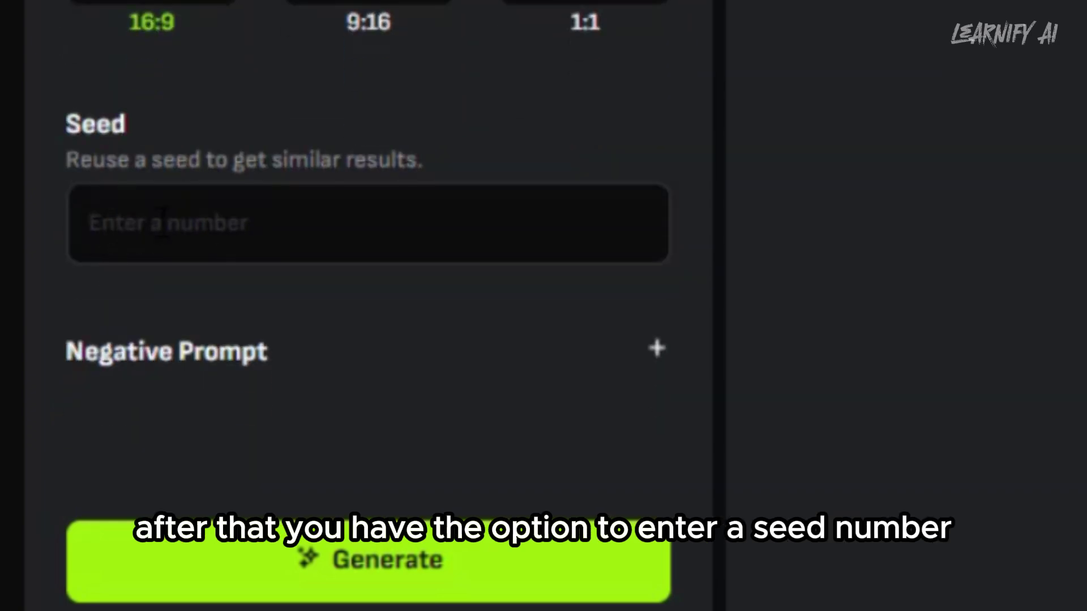
left_click(164, 224)
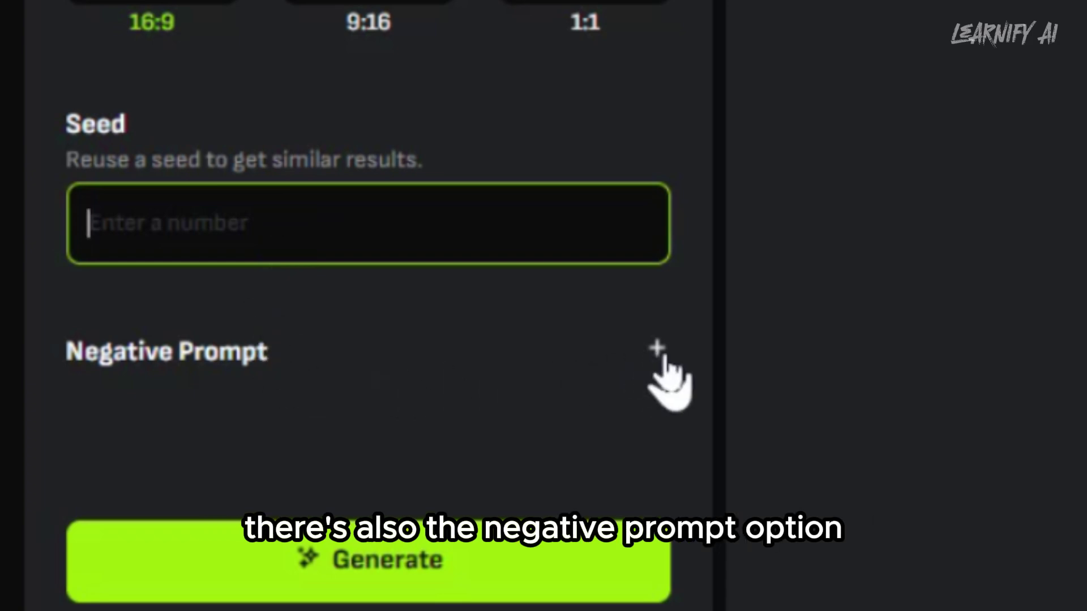
left_click(664, 355)
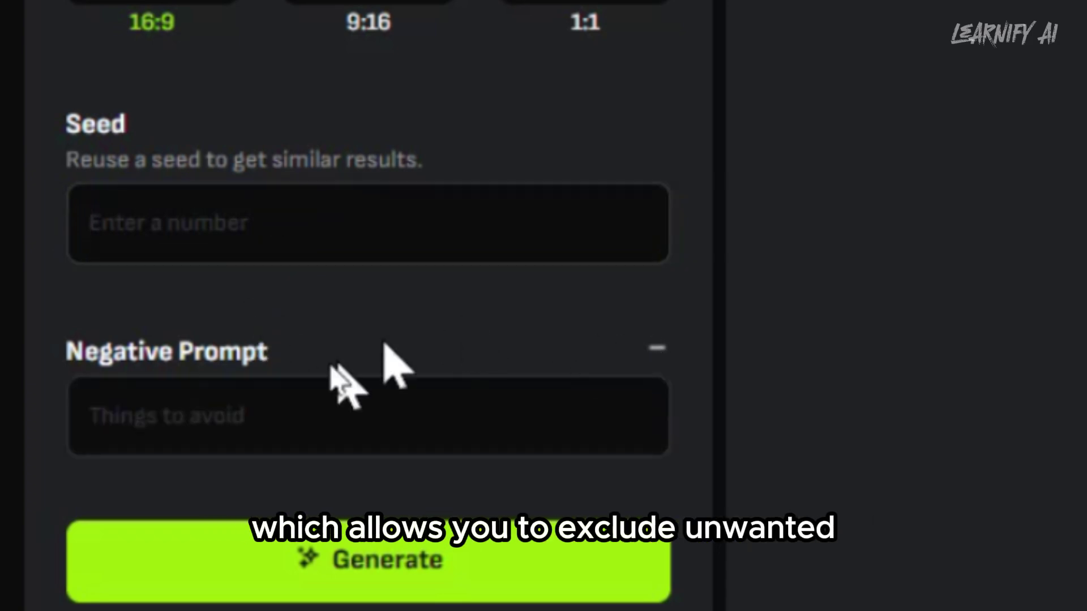
left_click(338, 419)
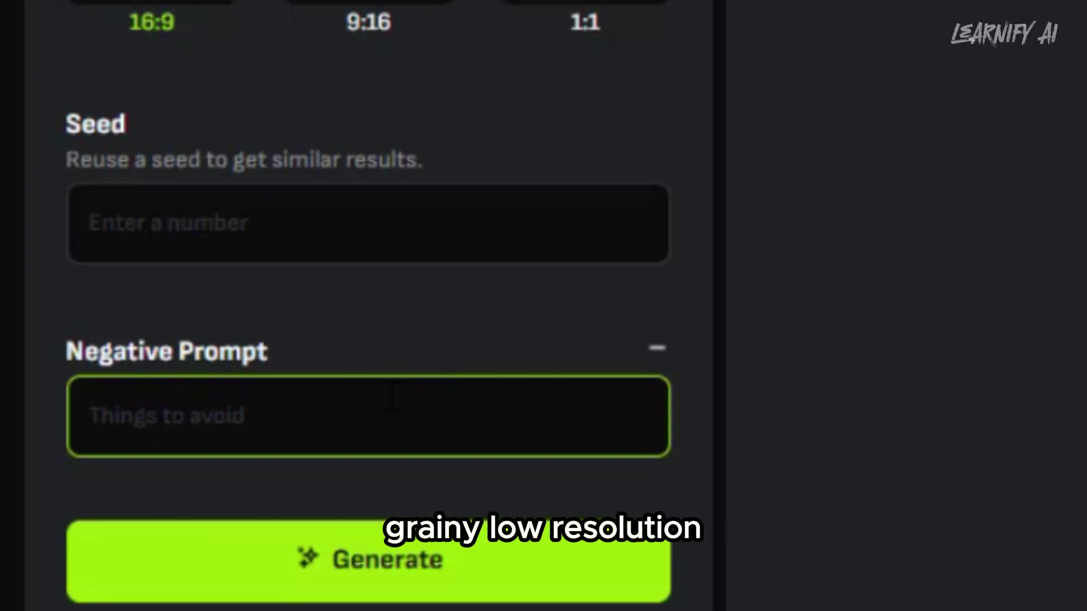
key("ctrl+v")
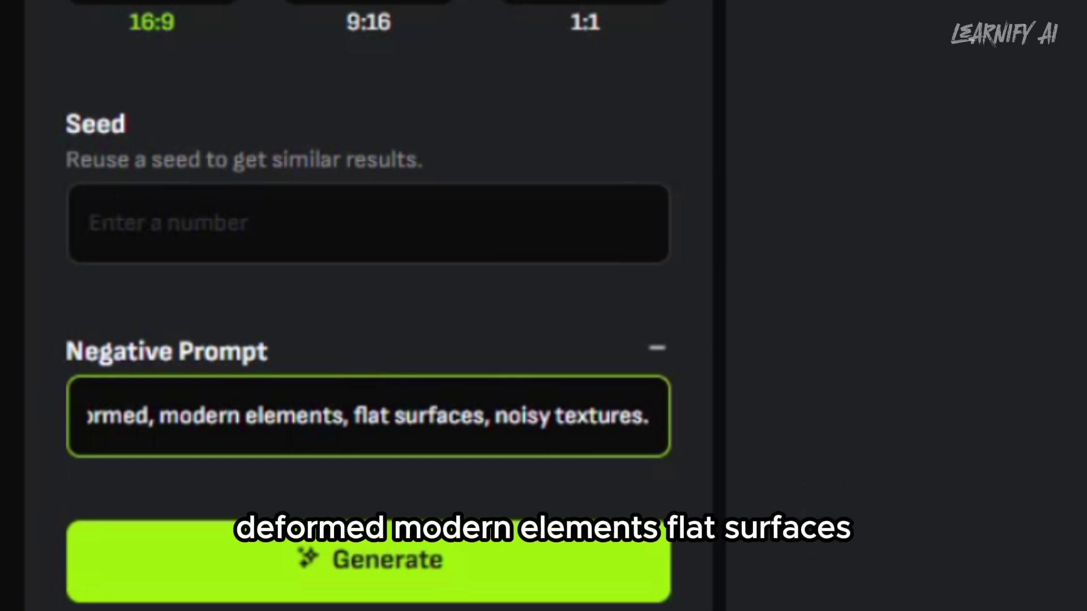
key("Tab")
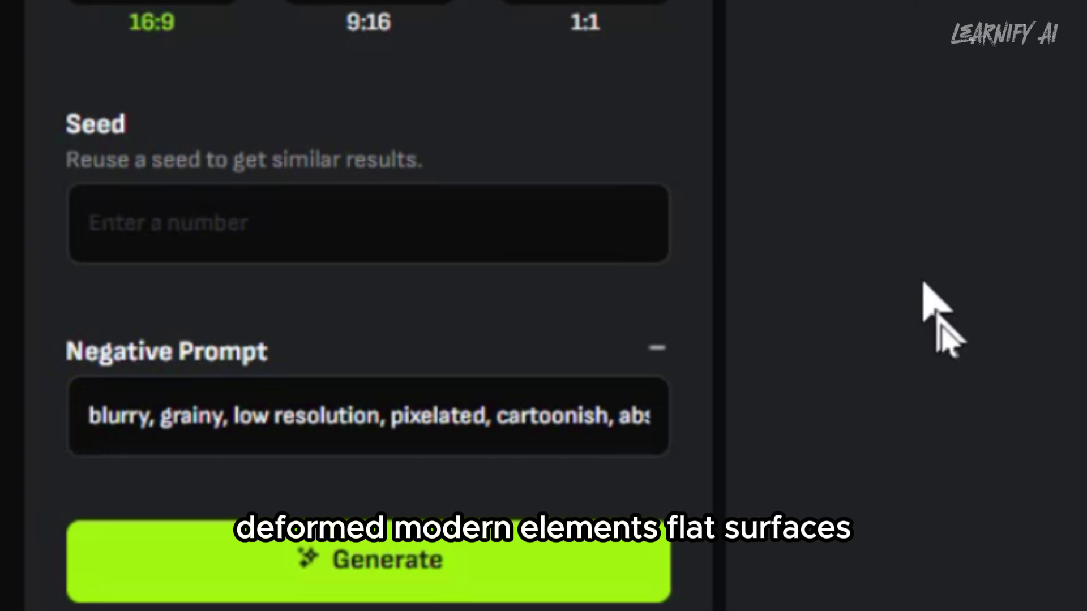
left_click(377, 560)
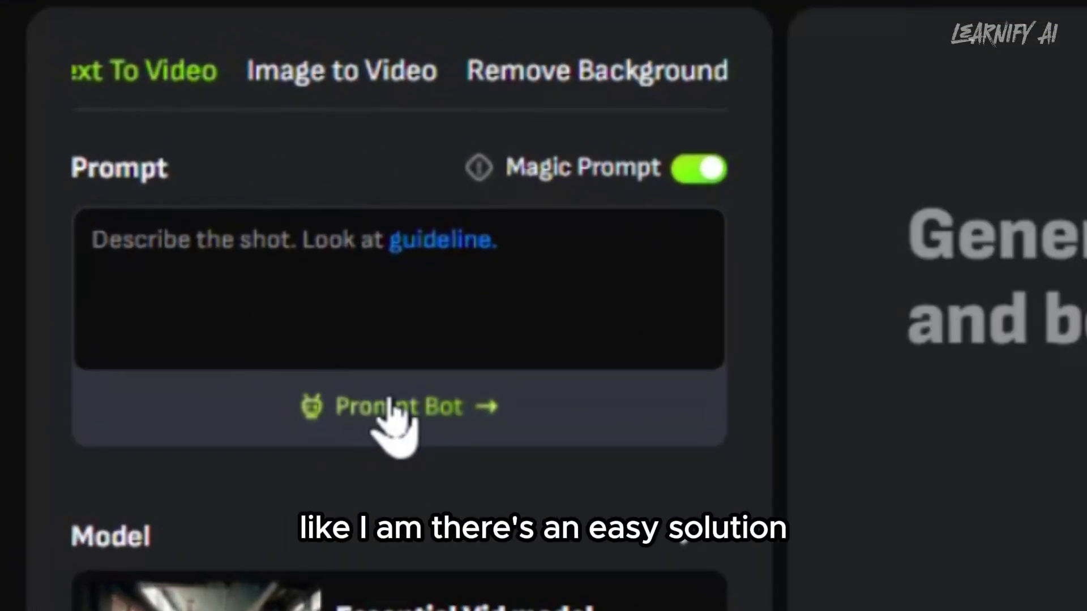
- Have Prompt Bot write a prompt for "An instagram model getting a selfie video in her studio" and use it as the video prompt
left_click(390, 403)
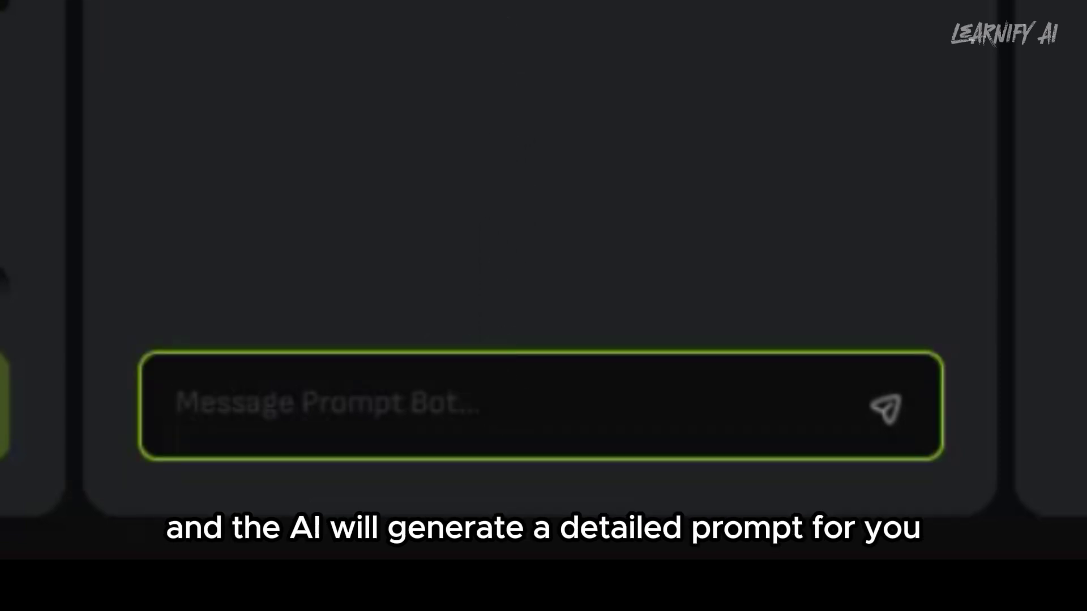
type("An instagram")
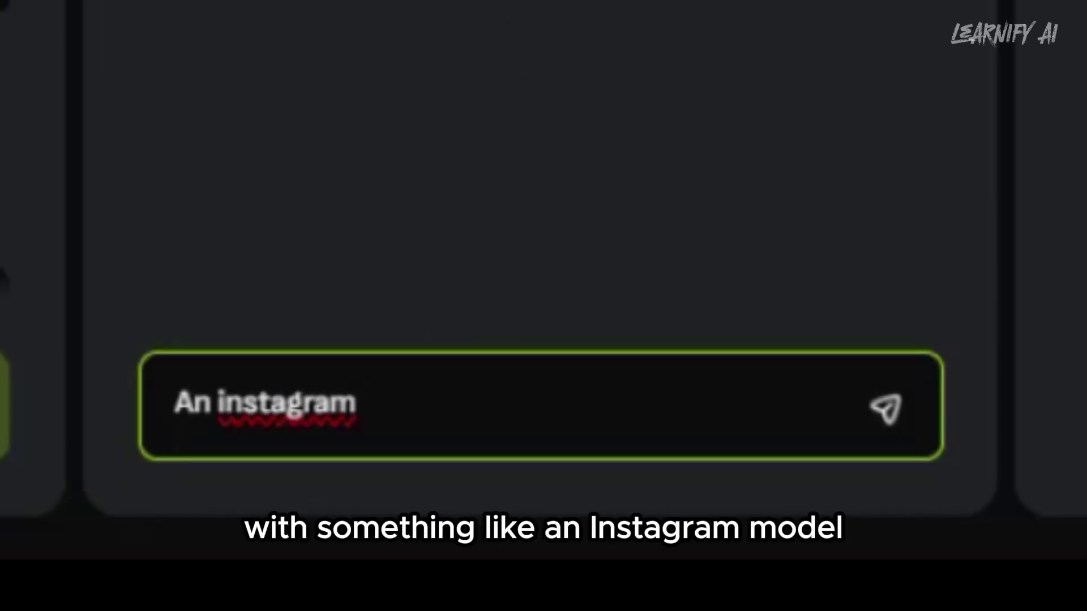
key("BackSpace")
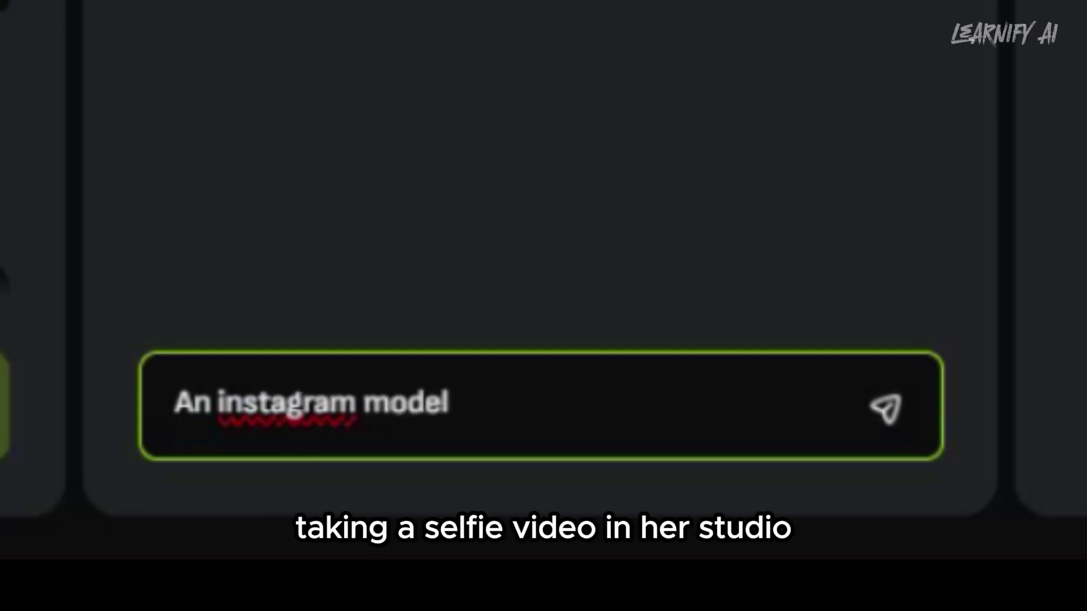
type("m model getting a selfie video in her studio")
left_click(883, 409)
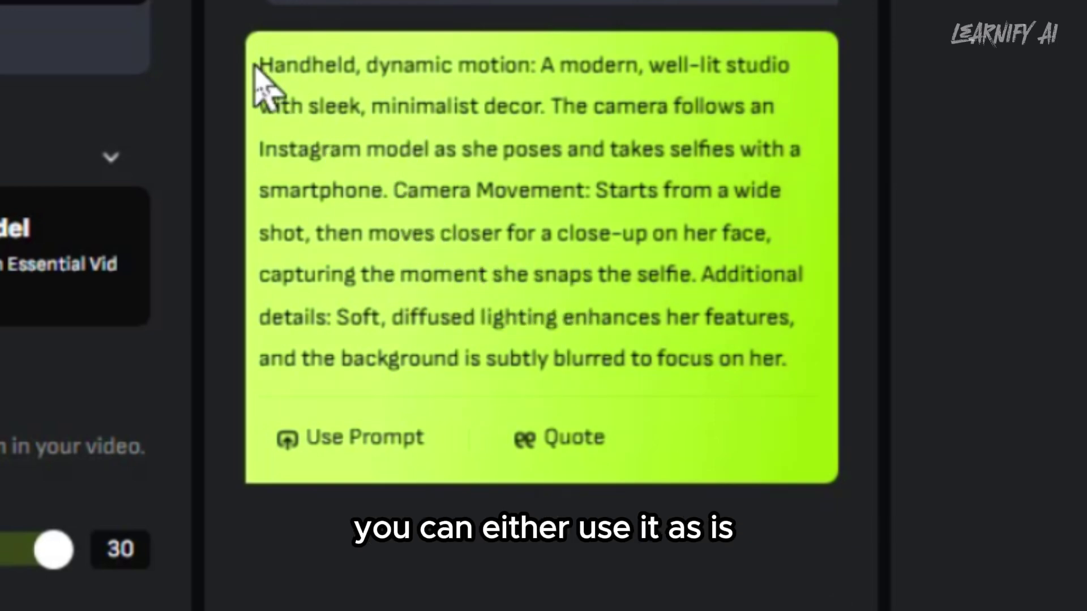
left_click_drag(254, 66, 820, 376)
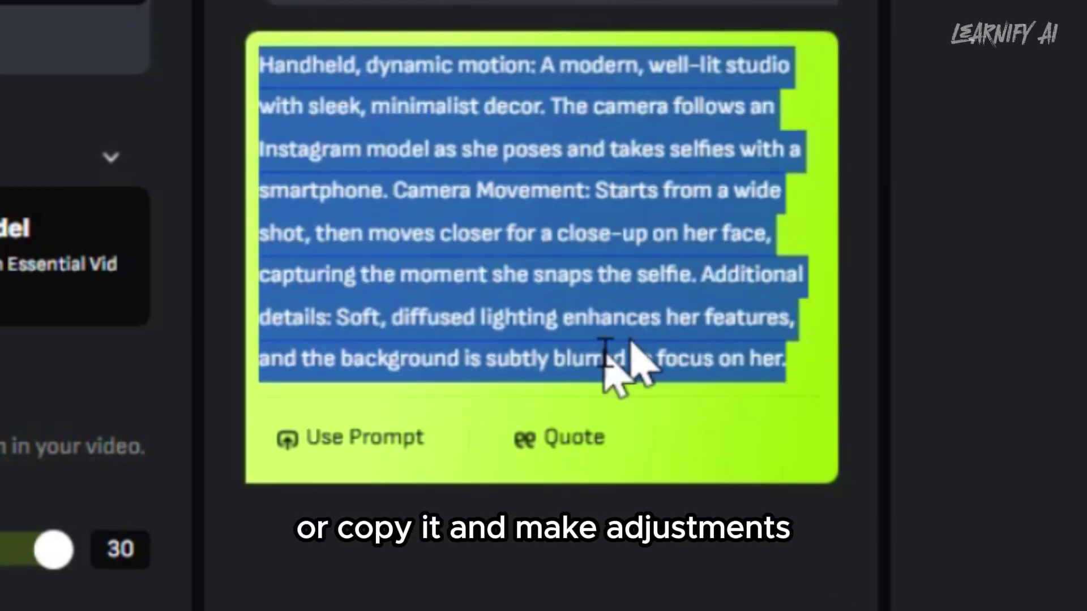
left_click(370, 438)
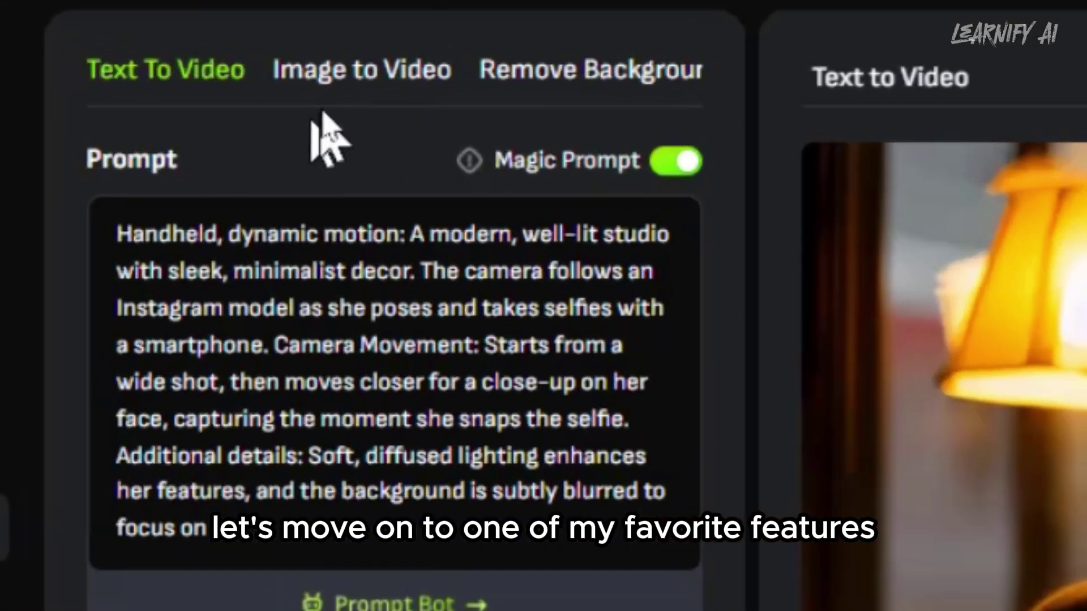
- Switch to Image to Video, enable Keyframe and upload 1.PNG as the first frame with a 16:9 crop
left_click(332, 73)
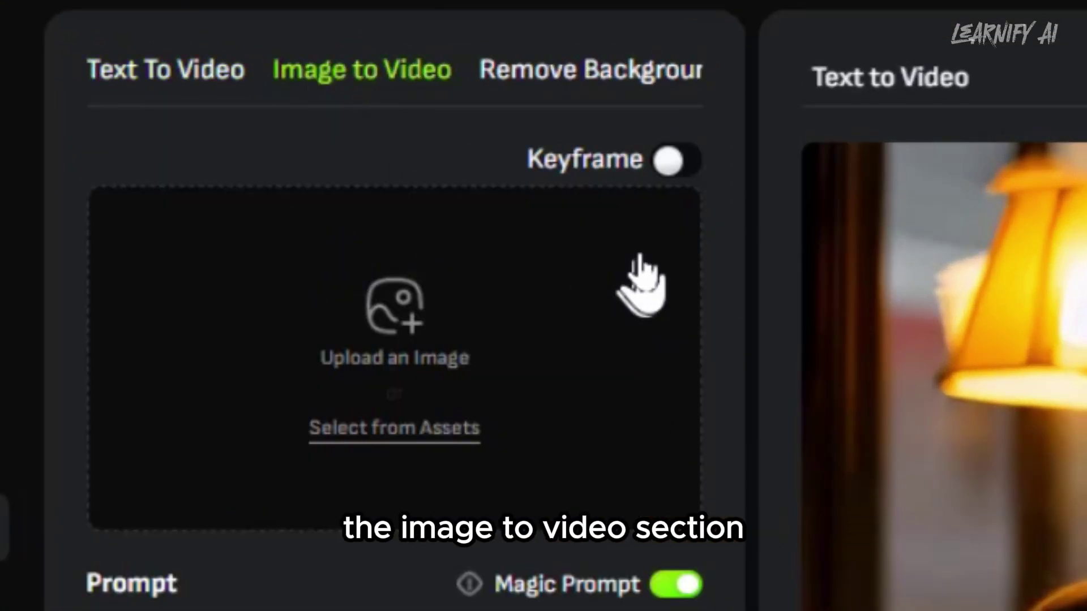
left_click(682, 170)
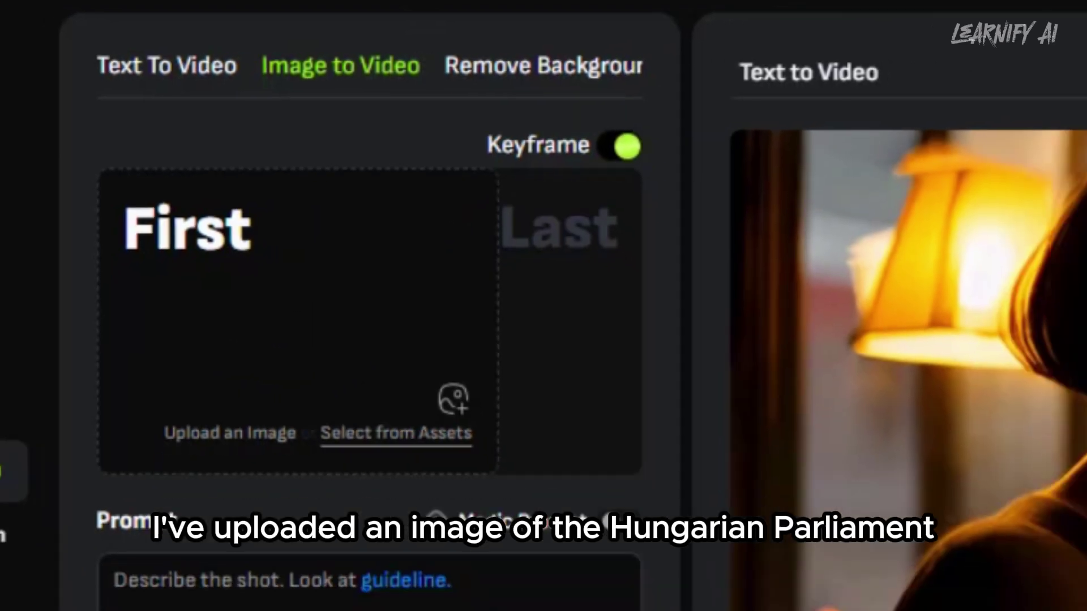
left_click(436, 221)
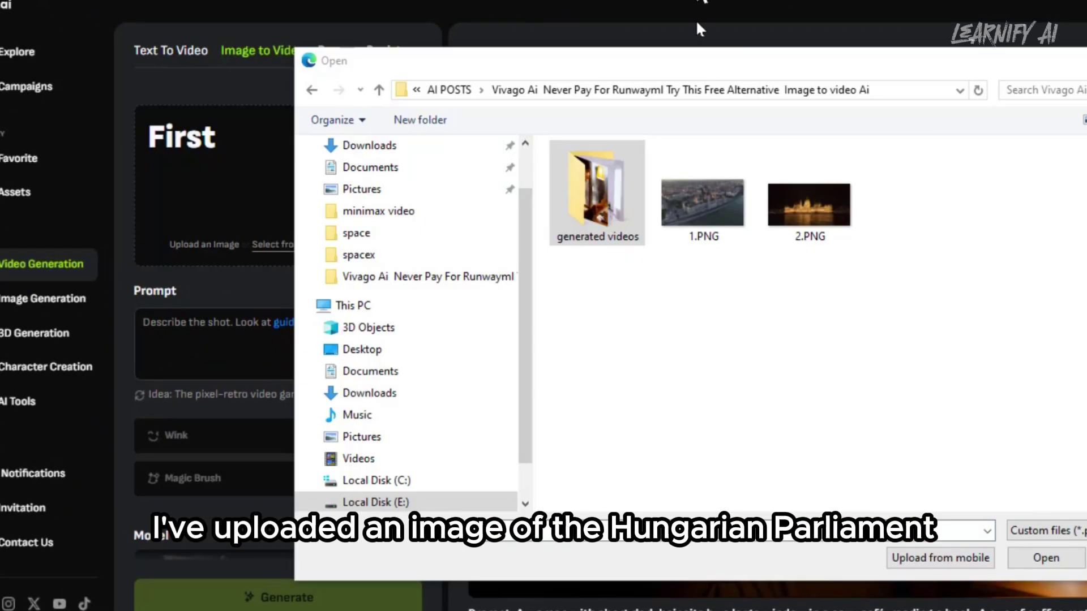
double_click(703, 215)
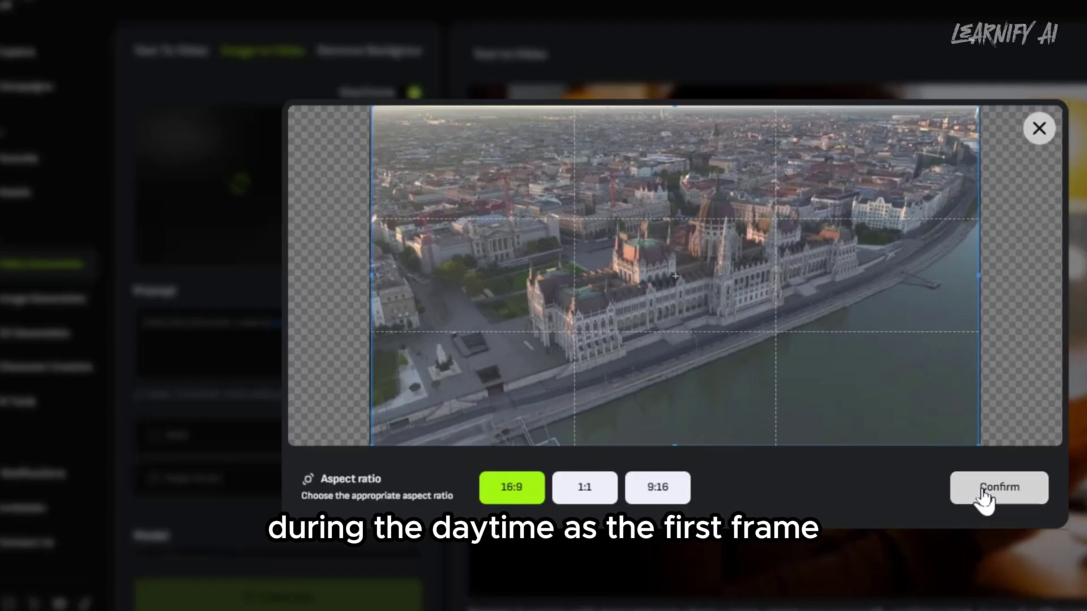
left_click(984, 492)
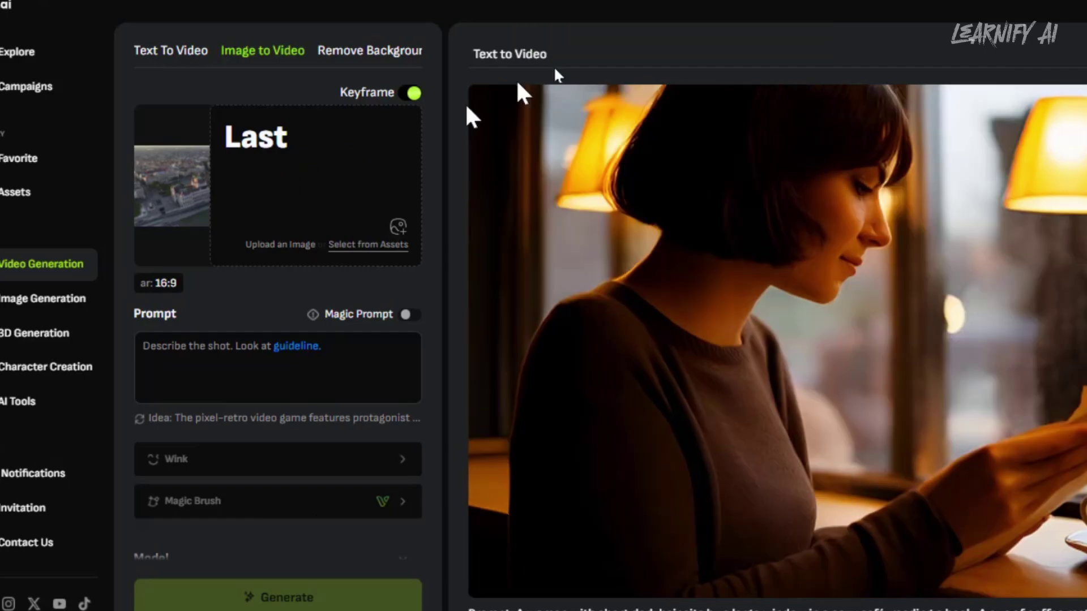
- Upload 2.PNG as the last keyframe image and confirm its crop
left_click(370, 212)
double_click(815, 215)
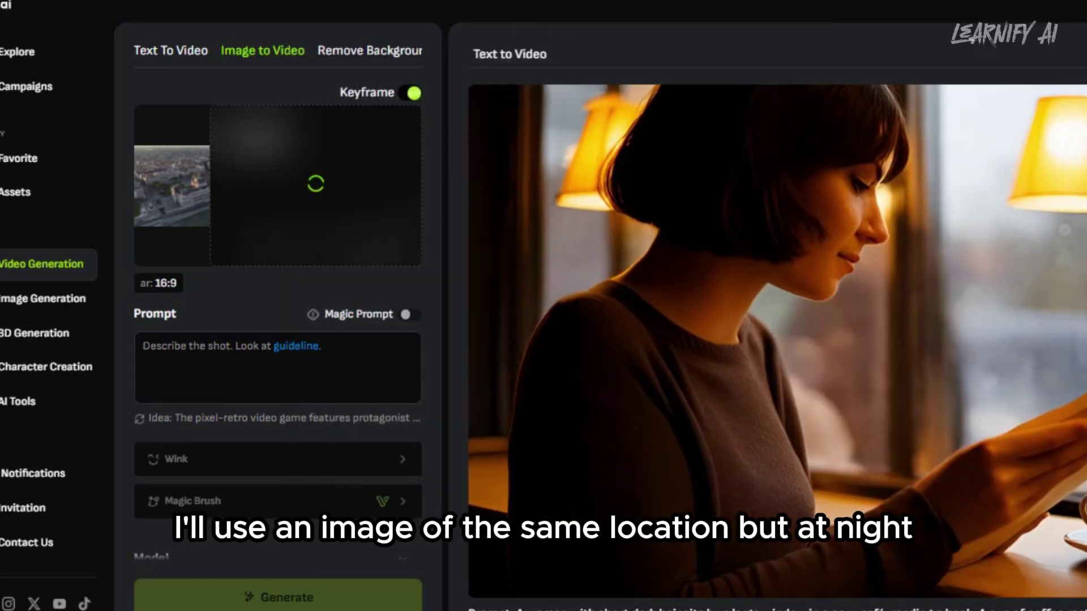
left_click(999, 488)
- Enter the shot prompt for the two keyframes and generate the transition video
left_click(238, 371)
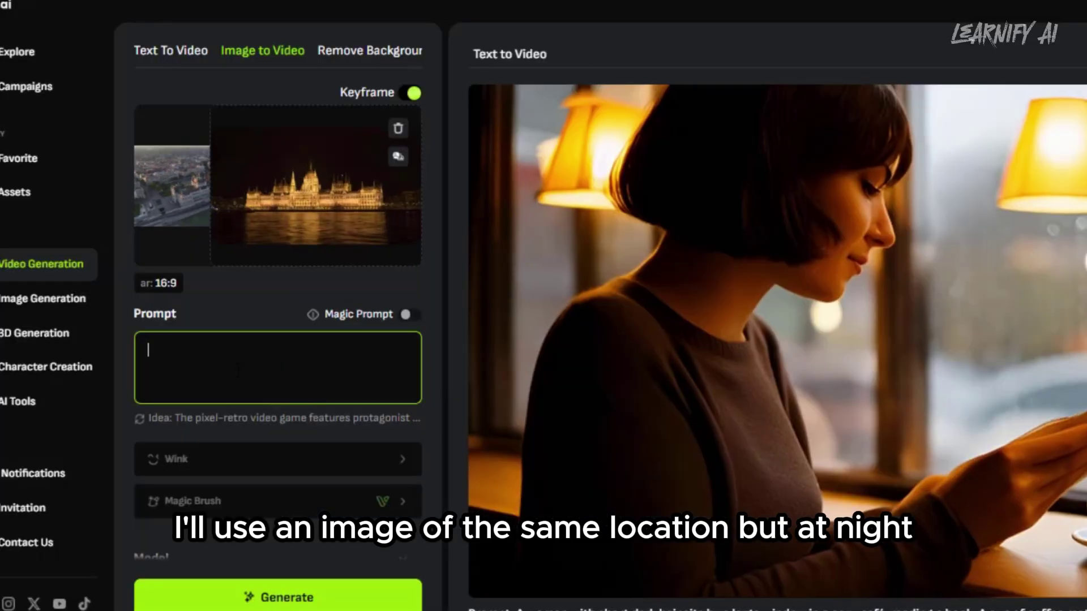
type("A")
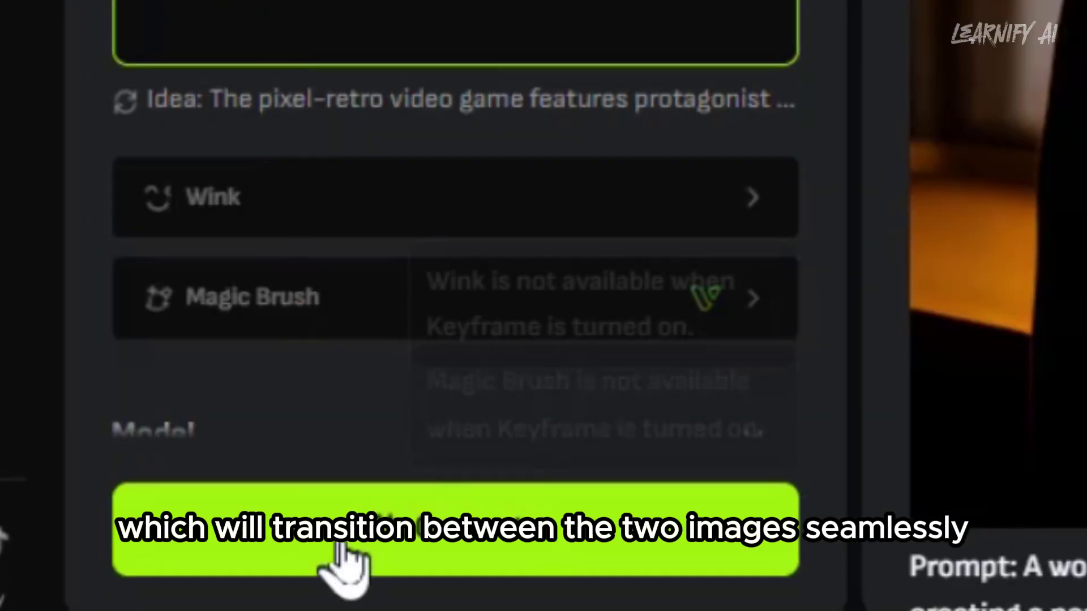
left_click(405, 547)
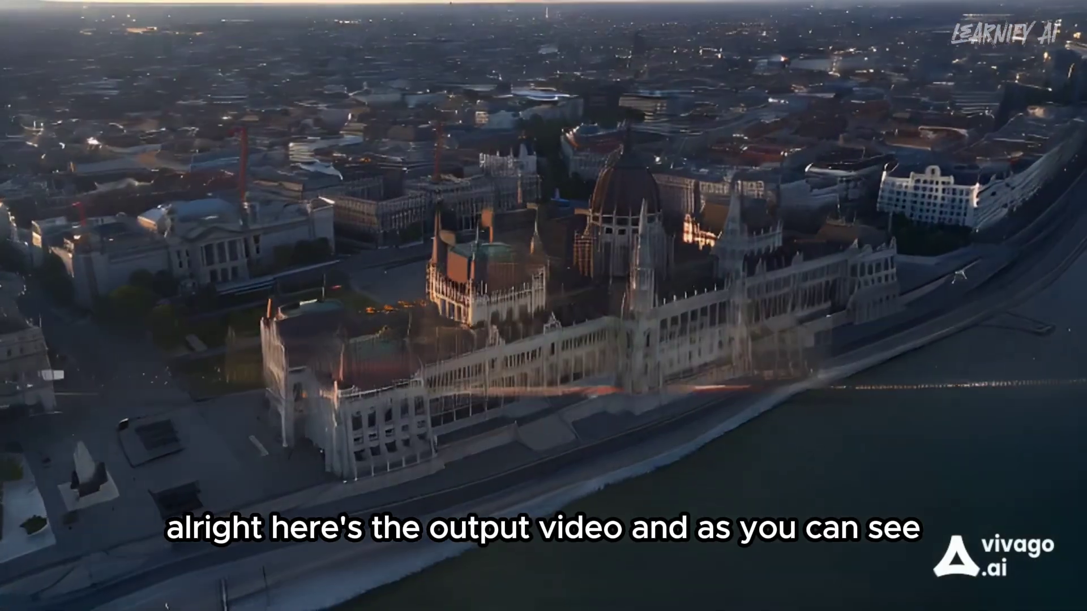